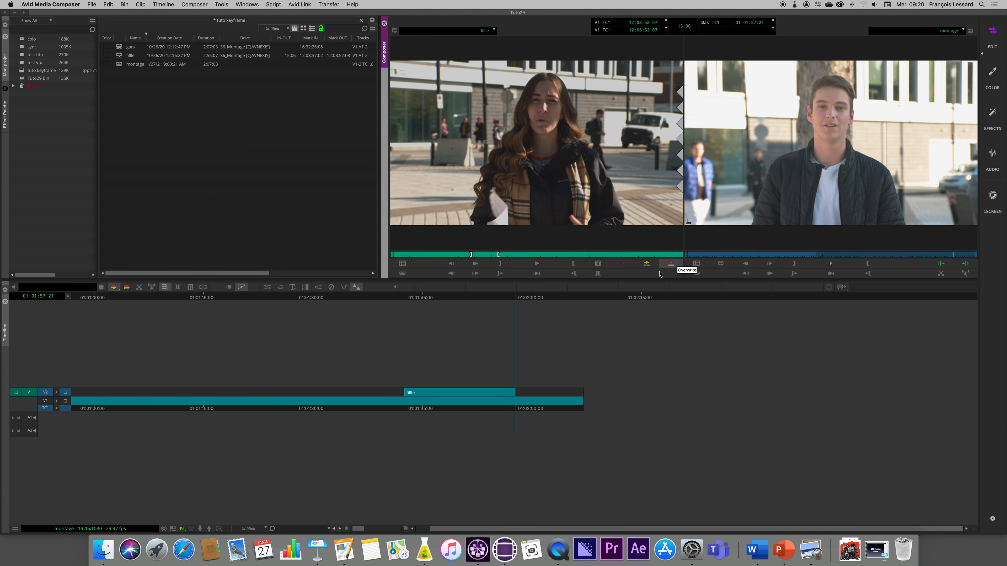
Apply the Picture-in-Picture effect to the fille clip on V2 and shrink its inset to about 25.8 in the lower-right corner of the frame.
click(467, 297)
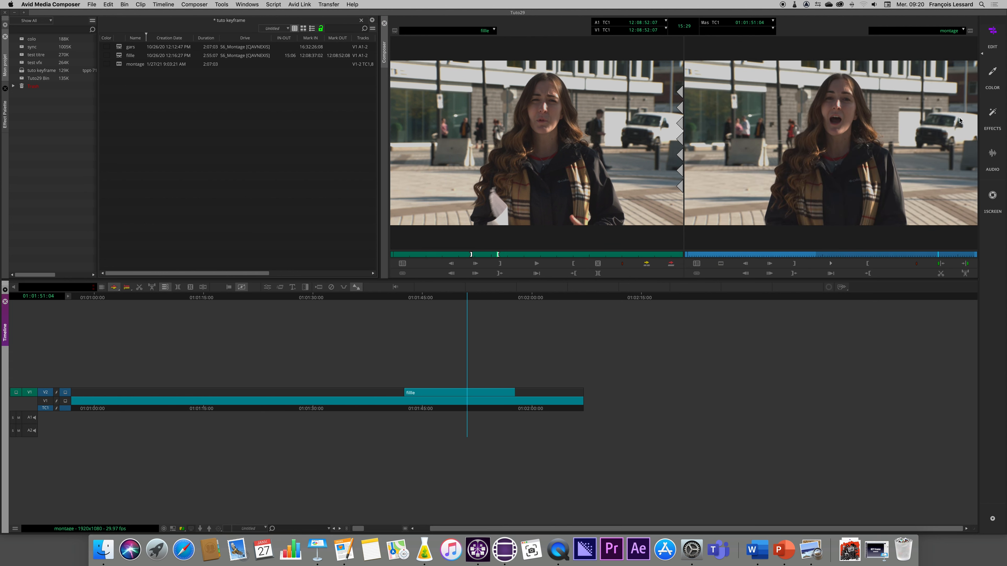
click(991, 116)
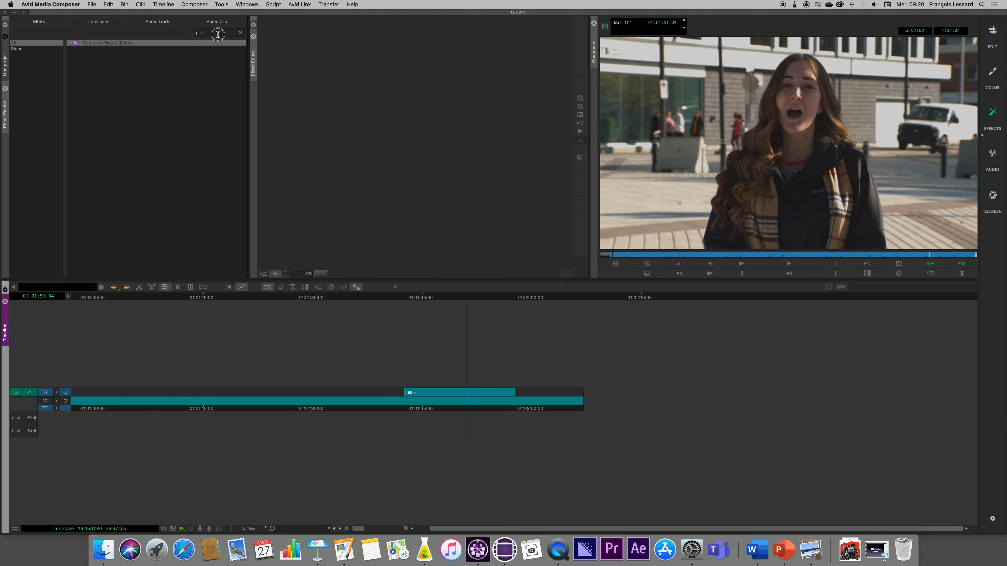
drag(76, 43, 464, 397)
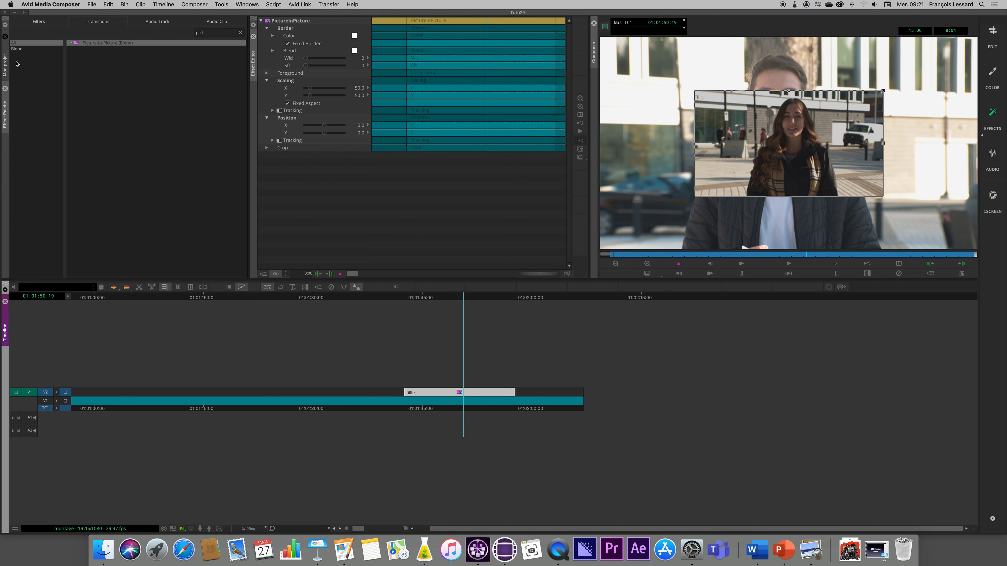
click(5, 64)
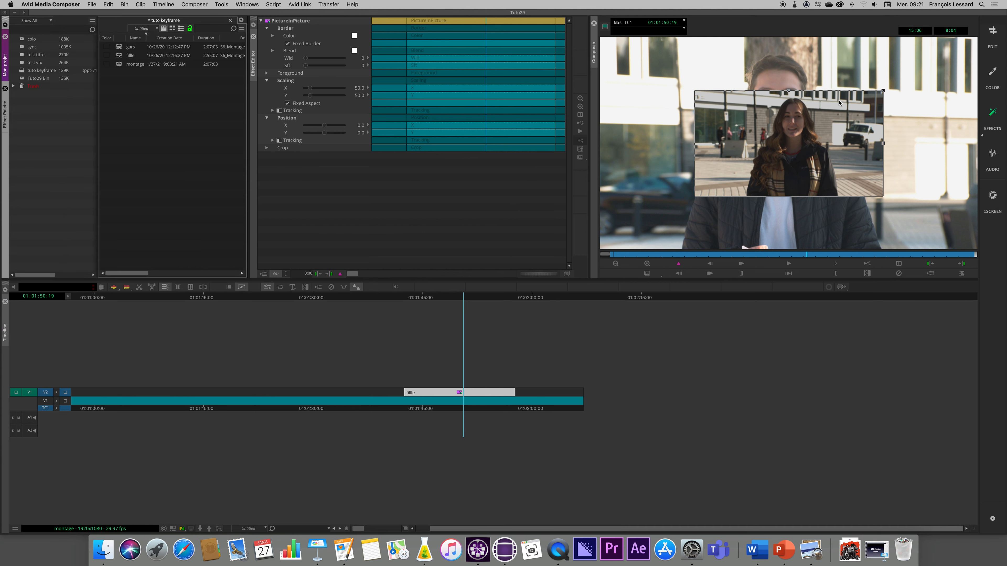
drag(883, 91, 942, 183)
Save the adjusted Picture-in-Picture effect as a template in the tuto keyframe bin, named "mortaise coin dr-petit".
drag(267, 21, 156, 49)
click(156, 48)
text(mortaise coin)
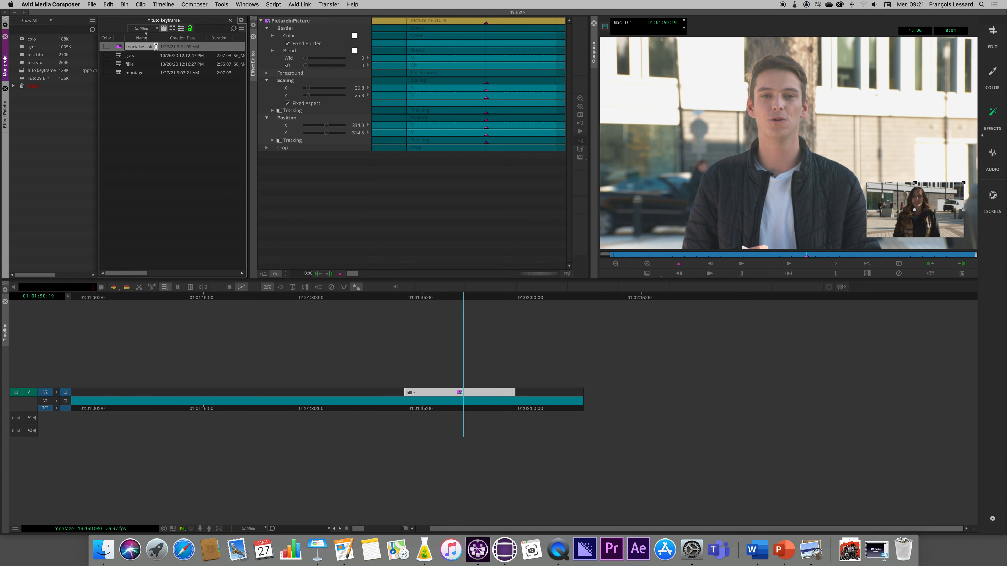
text(d)
text(r-petit)
key(Return)
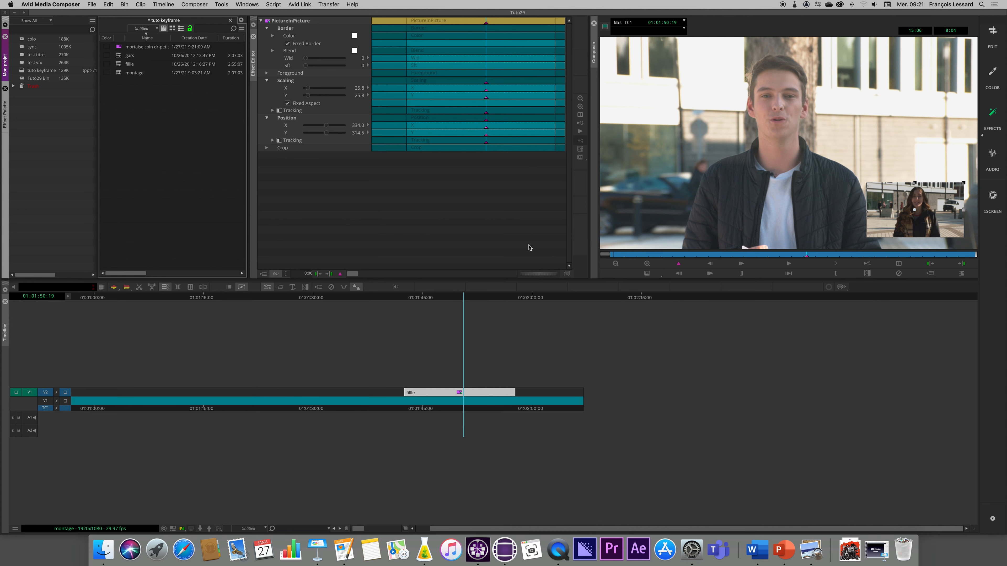
Overwrite the marked portion of the fille source clip onto V2, starting at 01:01:21:11.
drag(466, 297, 250, 310)
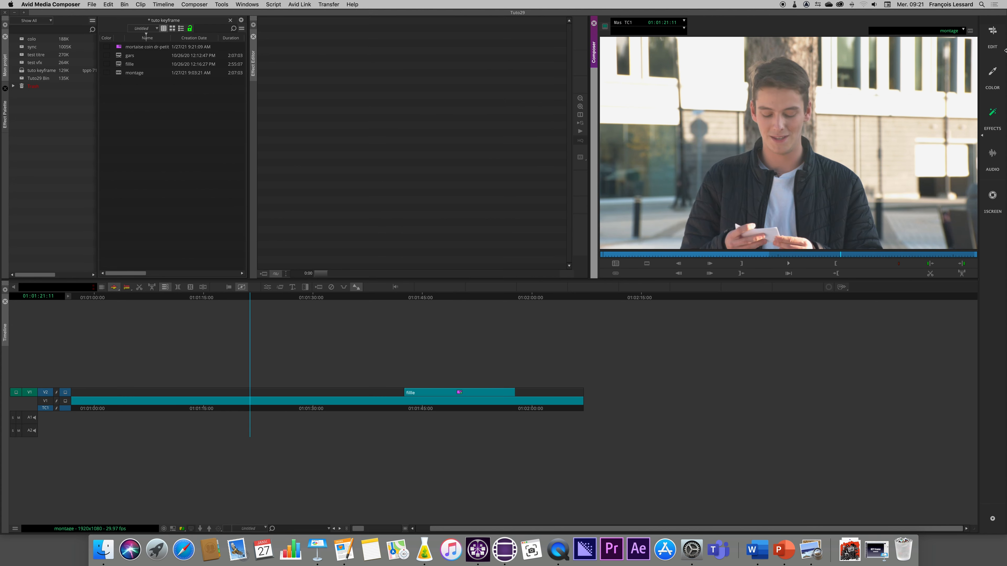
click(993, 31)
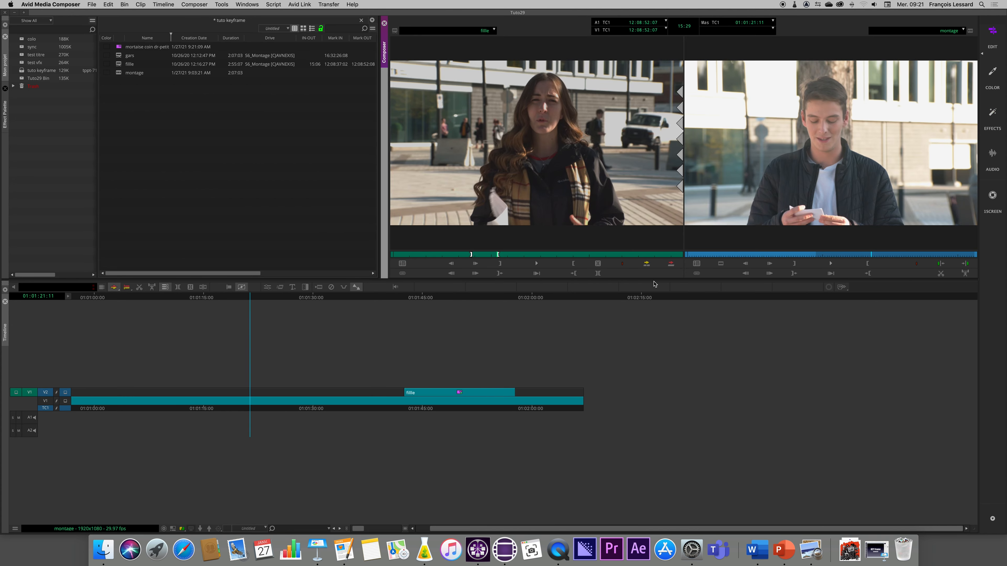
click(671, 265)
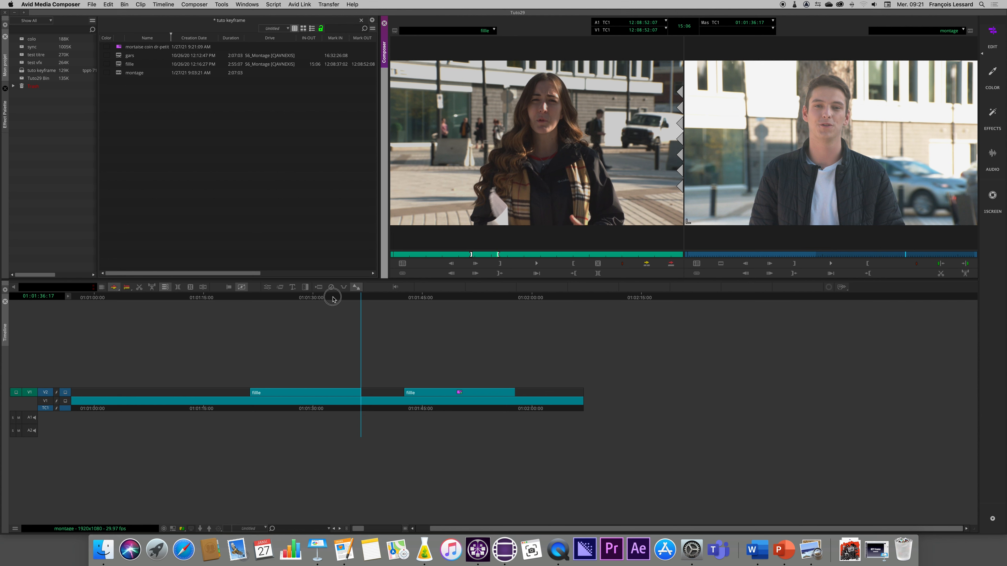
Apply the whole saved effect template to the new fille clip and undo it.
click(299, 301)
drag(122, 48, 292, 391)
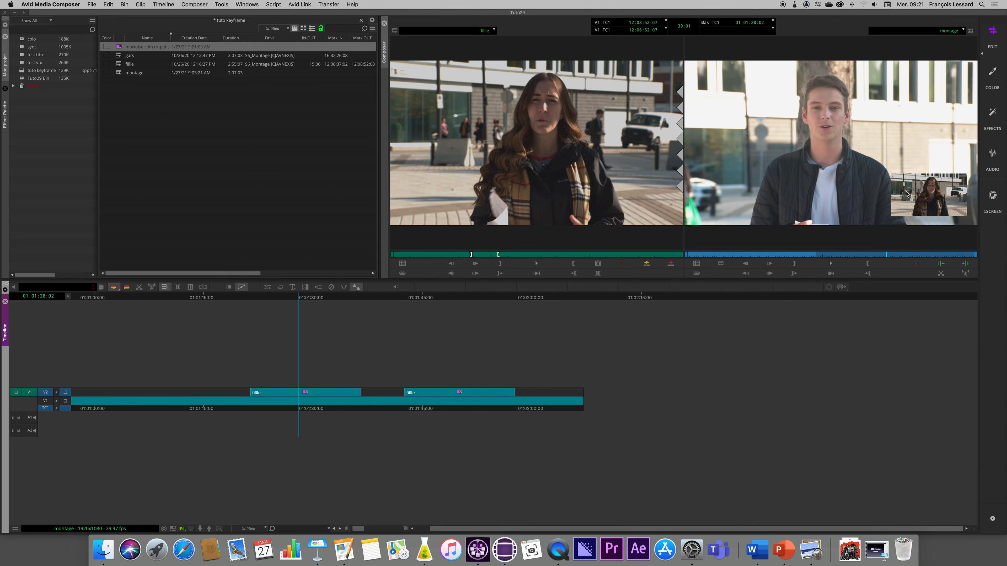
key(super+z)
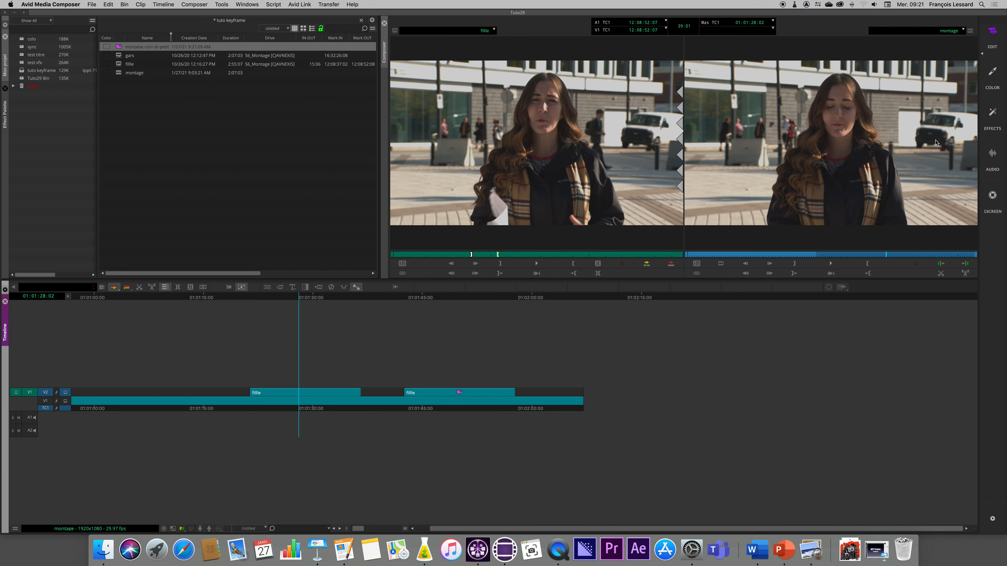
Apply the default Picture-in-Picture effect to the new fille clip on V2.
click(298, 297)
click(993, 115)
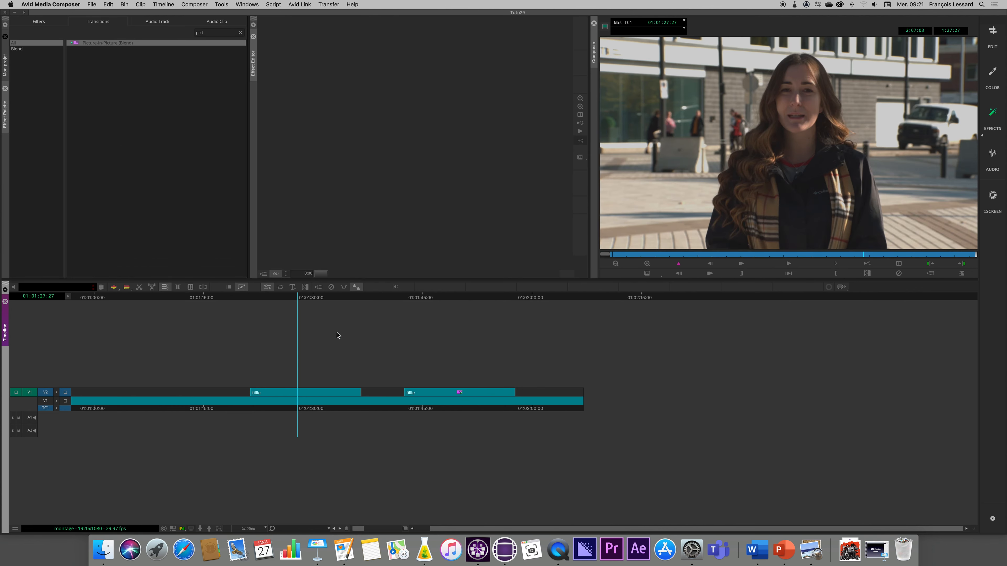
drag(89, 43, 316, 394)
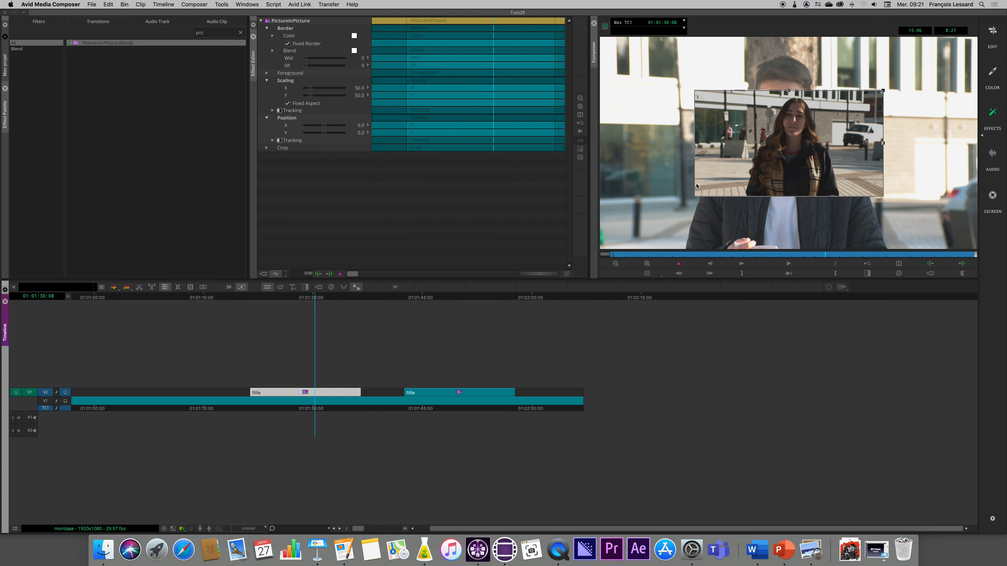
Apply only the saved template's Scaling values to the new clip's Picture-in-Picture effect.
click(6, 64)
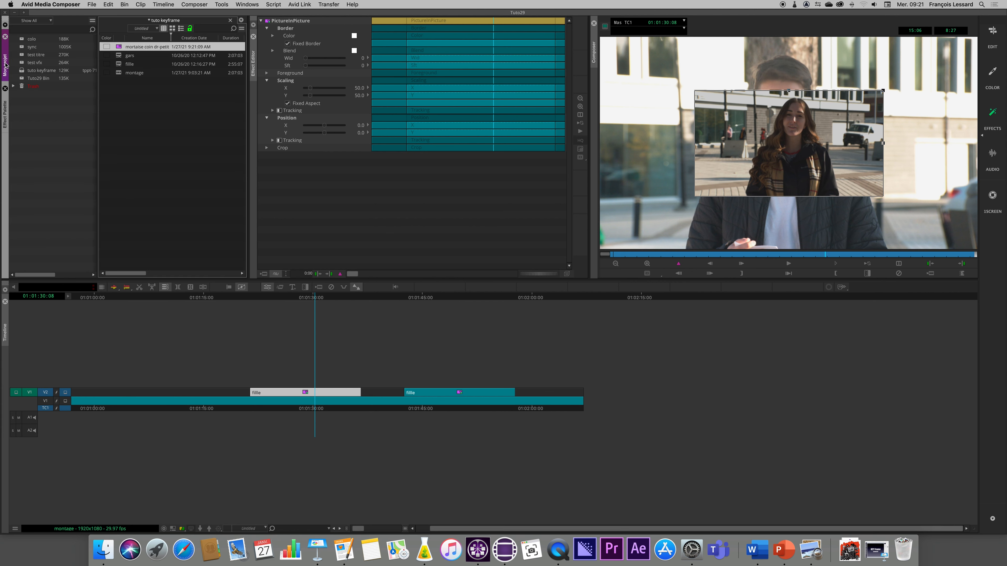
click(120, 48)
drag(120, 48, 285, 82)
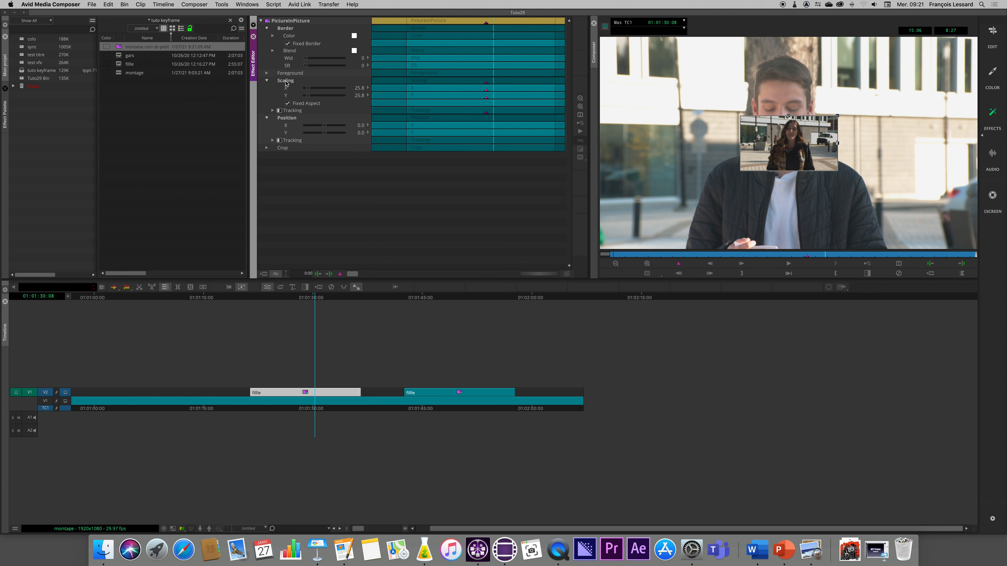
Apply the template's whole Position group, undo it, and transfer only the template's X position instead.
drag(120, 48, 286, 121)
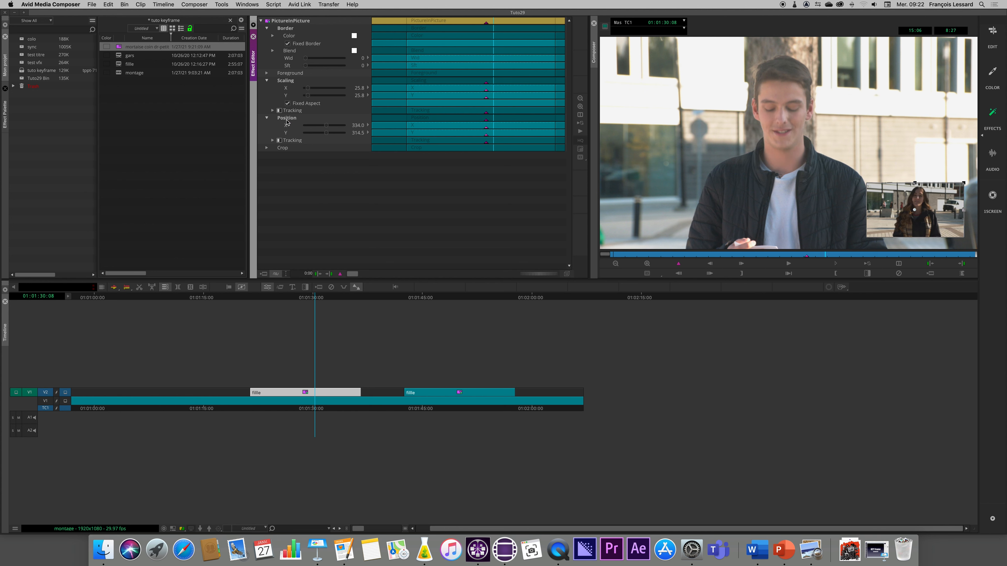
key(cmd+z)
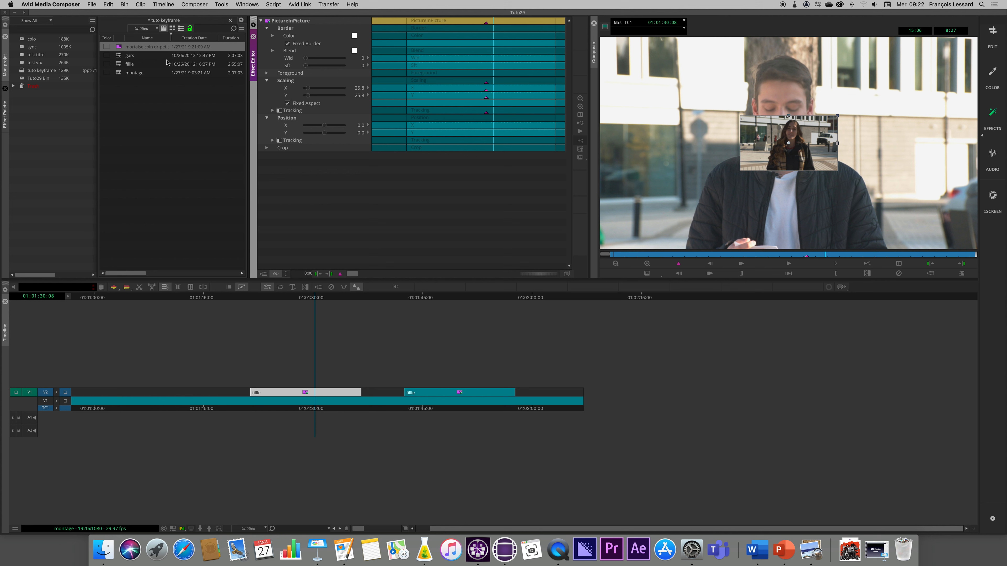
drag(119, 47, 288, 127)
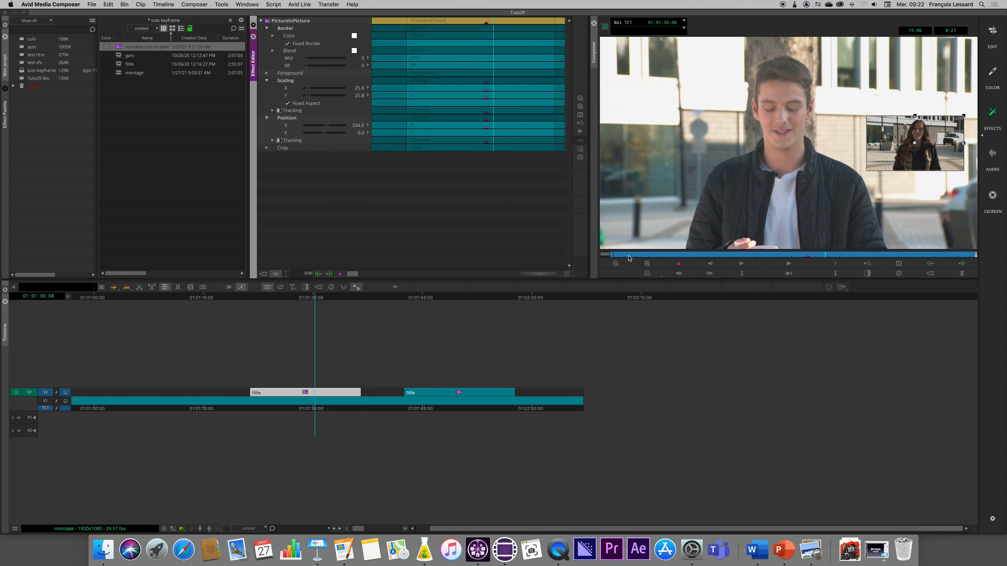
Keyframe the inset at the frame's lower-right corner at the clip's start and at its upper-right corner at 01:01:22:23.
click(614, 255)
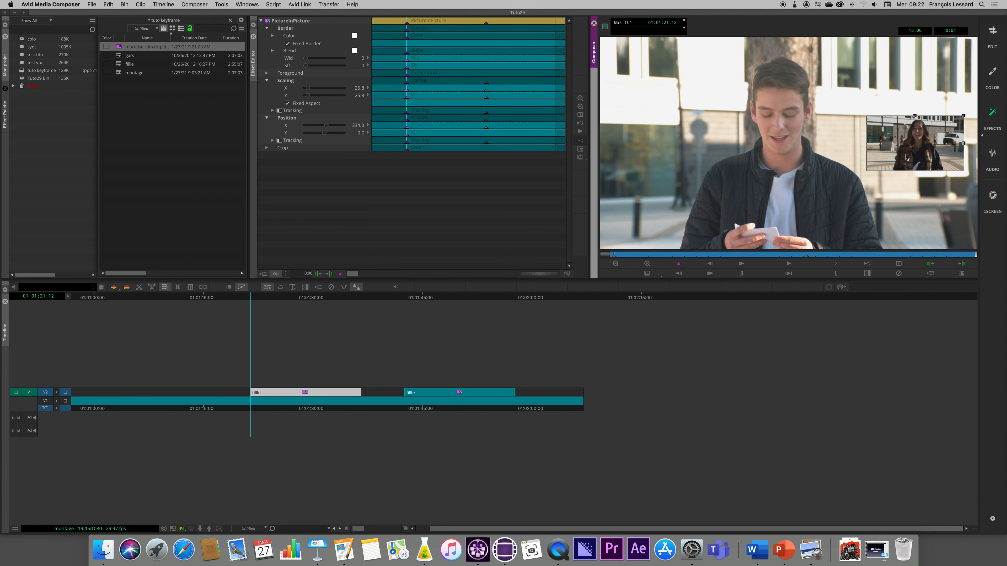
drag(907, 157, 907, 218)
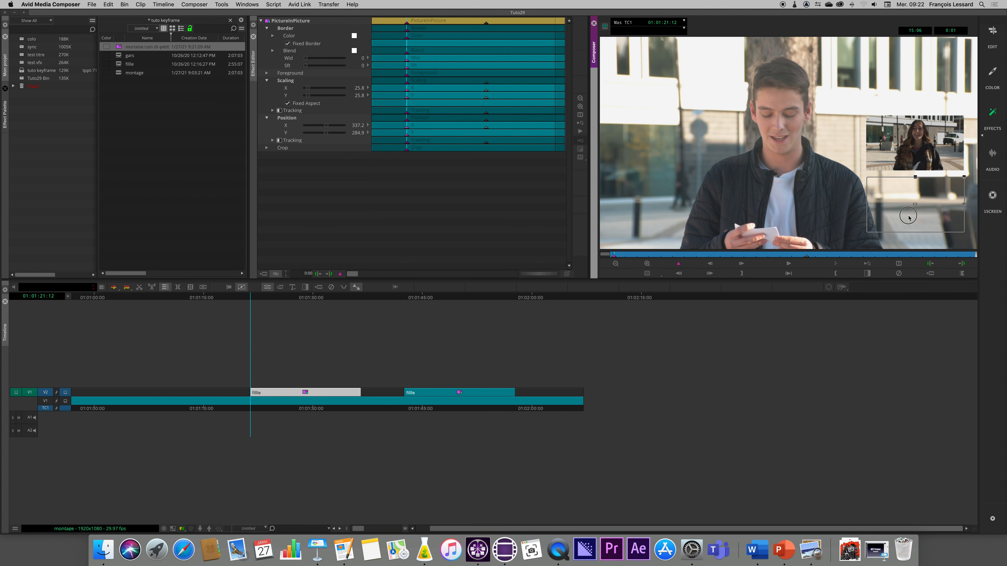
key(space)
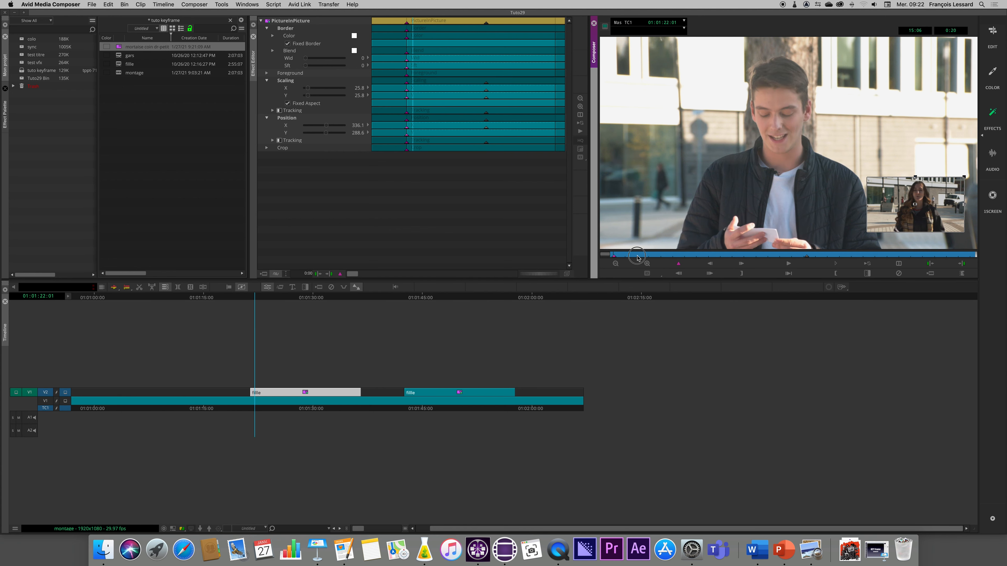
click(680, 265)
drag(911, 214, 903, 84)
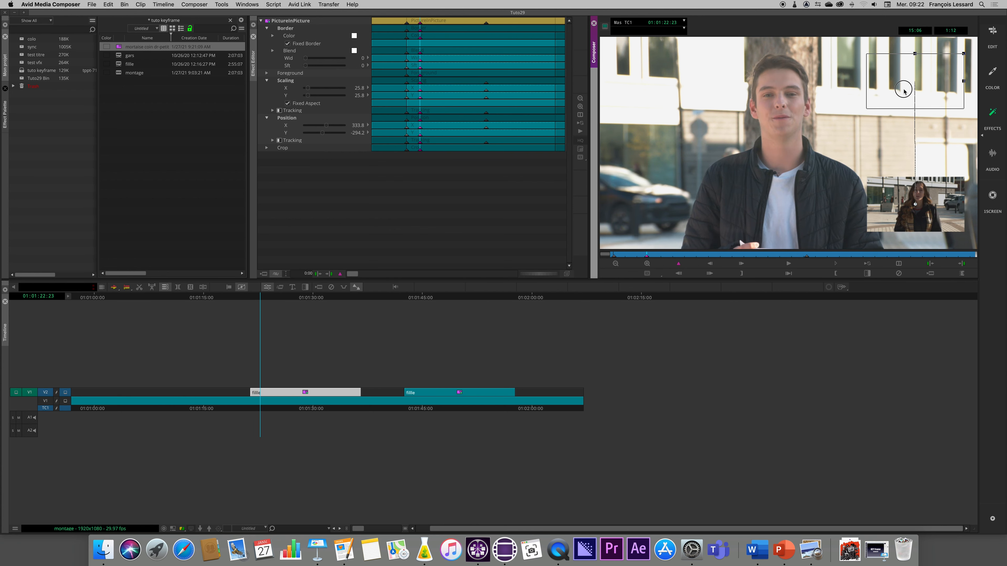
Add a keyframe at 01:01:23:26 and move the inset left along the frame's upper edge to about X 113, Y -288.6.
click(673, 254)
click(678, 263)
drag(879, 83, 795, 84)
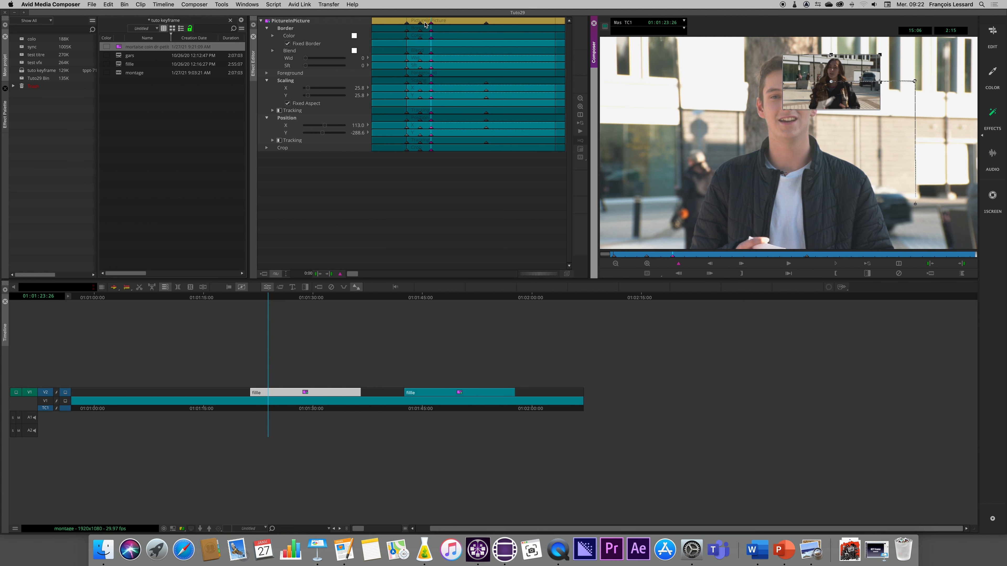
Delete the leftover template keyframe at 01:01:29:15 and check the inset at the remaining keyframes.
click(807, 254)
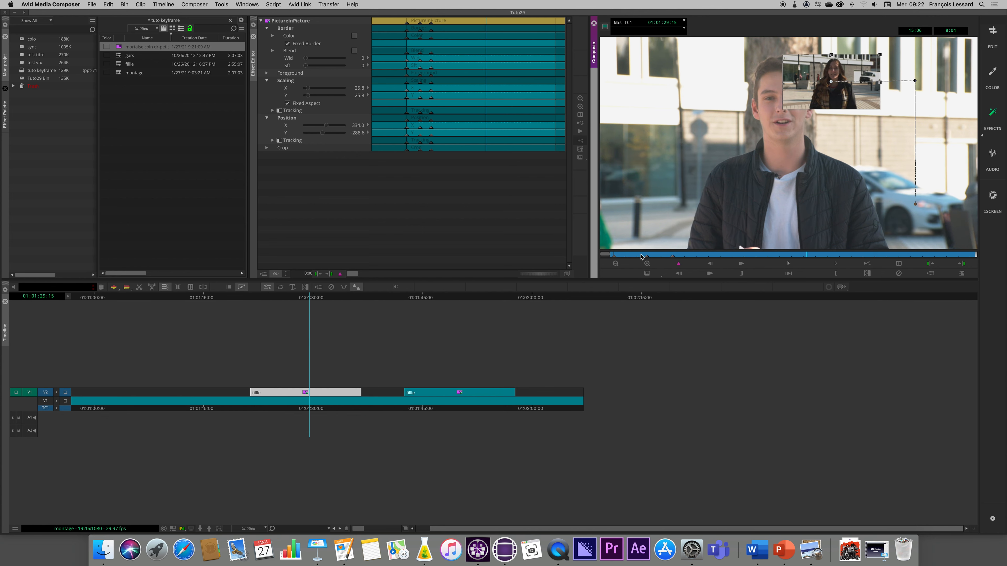
click(614, 257)
click(647, 257)
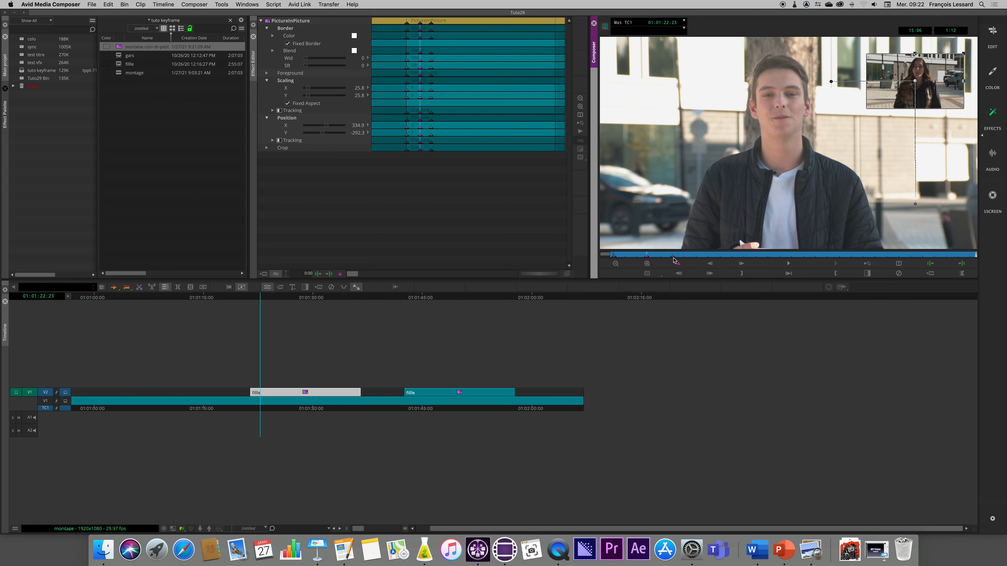
click(674, 257)
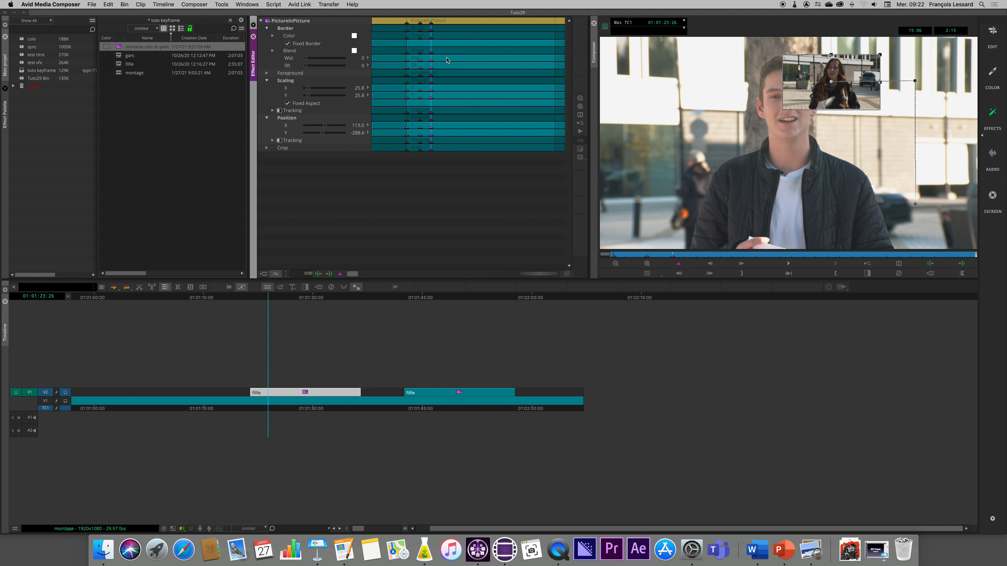
Set all of the effect's keyframes to Shelf interpolation and play the animation from the clip's start.
key(super+a)
right_click(423, 28)
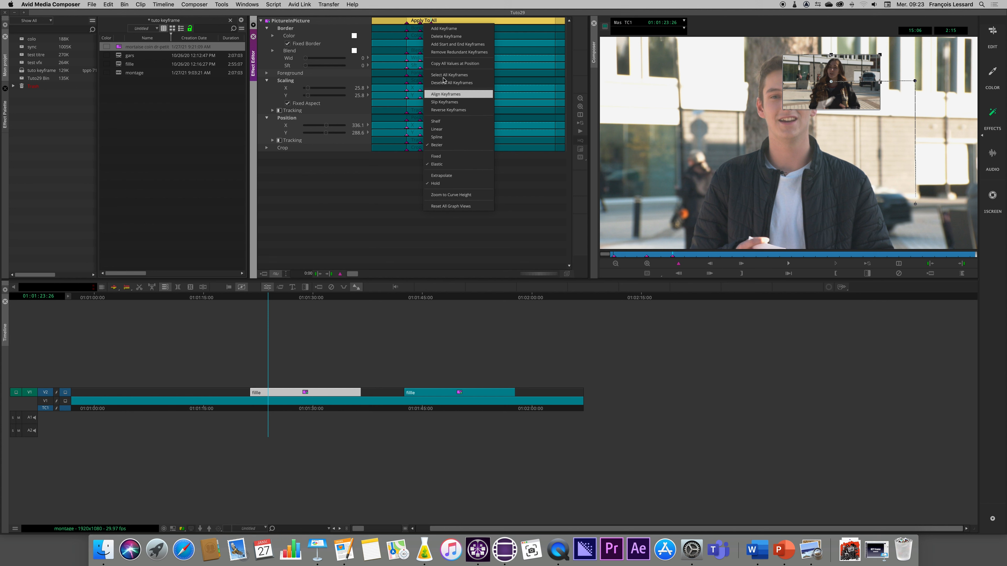
click(441, 122)
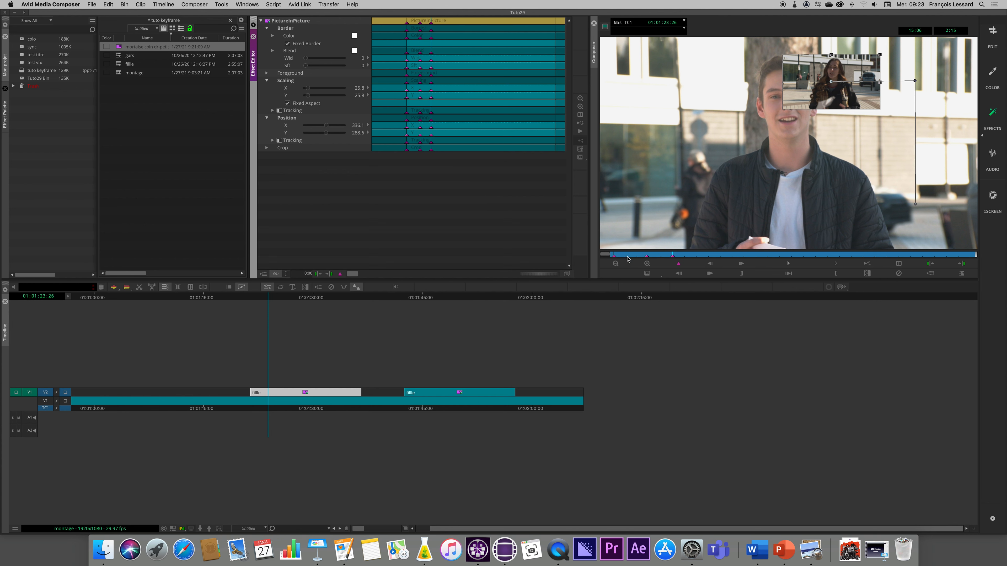
click(615, 257)
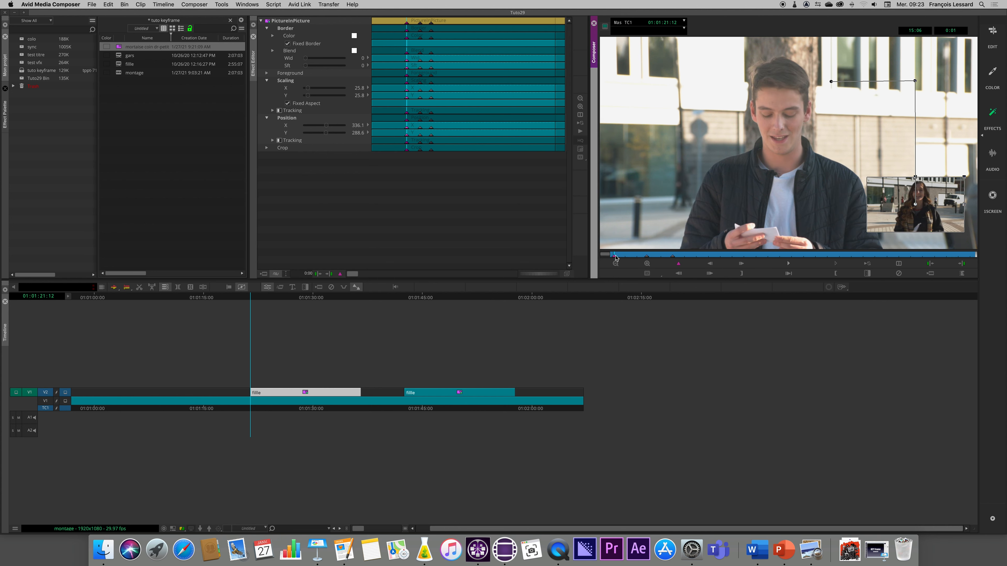
key(space)
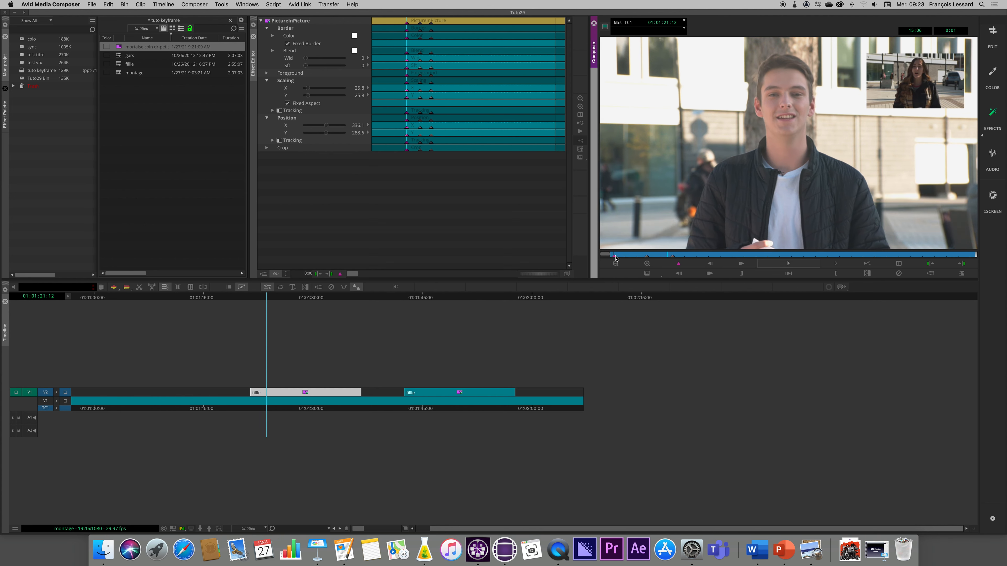
key(space)
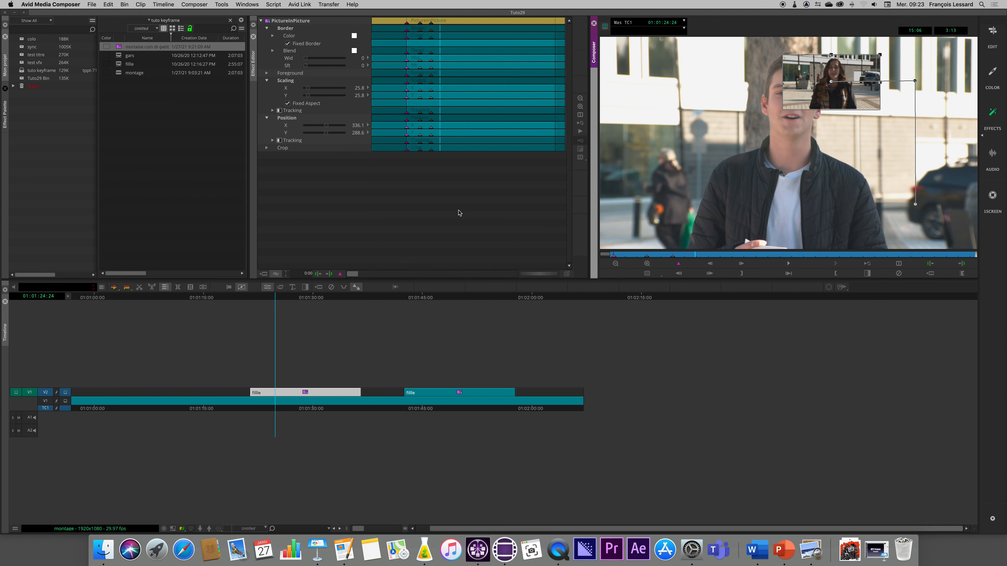
Change all of the effect's keyframes to Linear interpolation and play the animation from the clip's start.
click(431, 198)
right_click(419, 25)
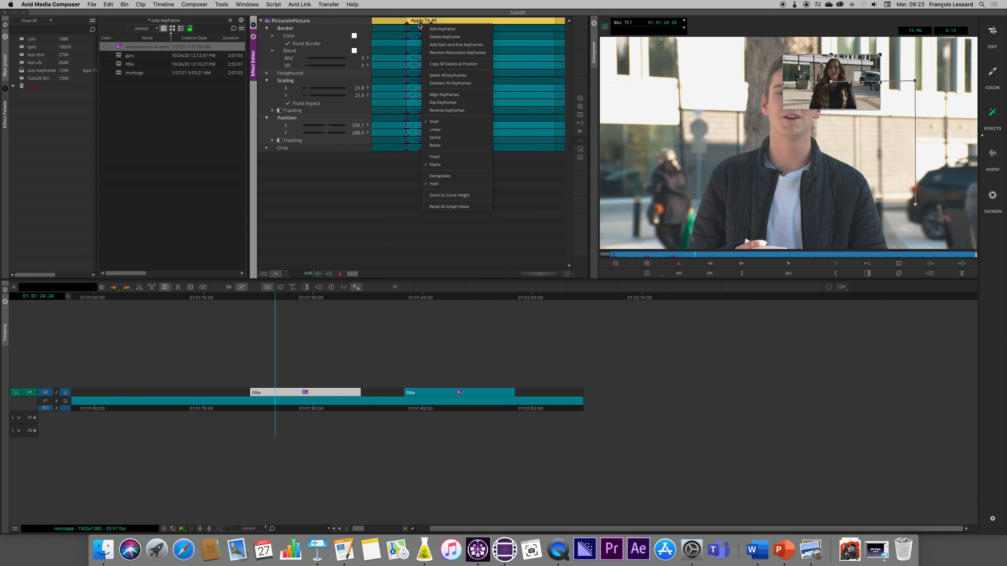
click(438, 130)
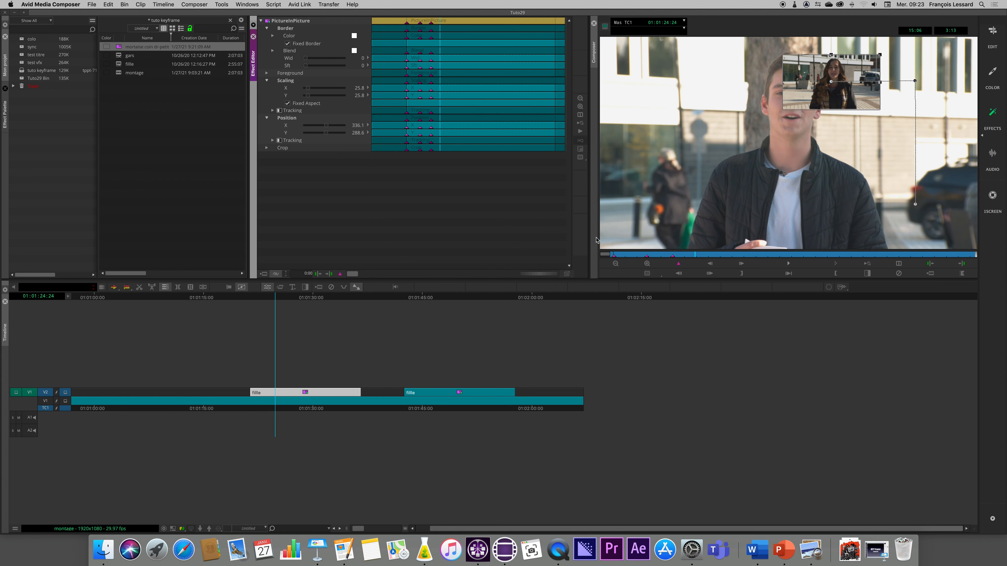
click(613, 256)
key(space)
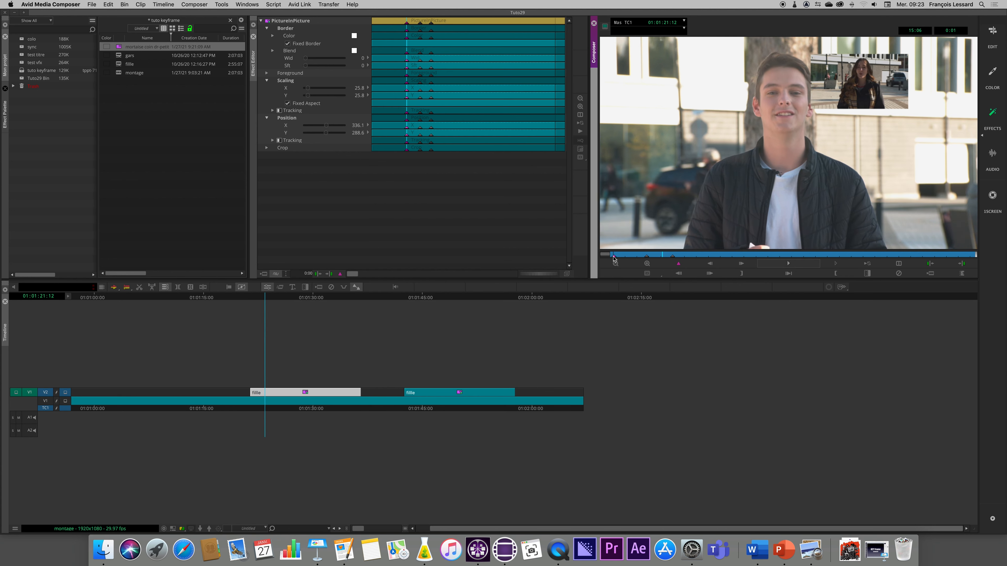
Change all of the effect's keyframes to Spline interpolation, play from the clip's start and check the inset around 01:01:23:16.
click(434, 234)
right_click(421, 23)
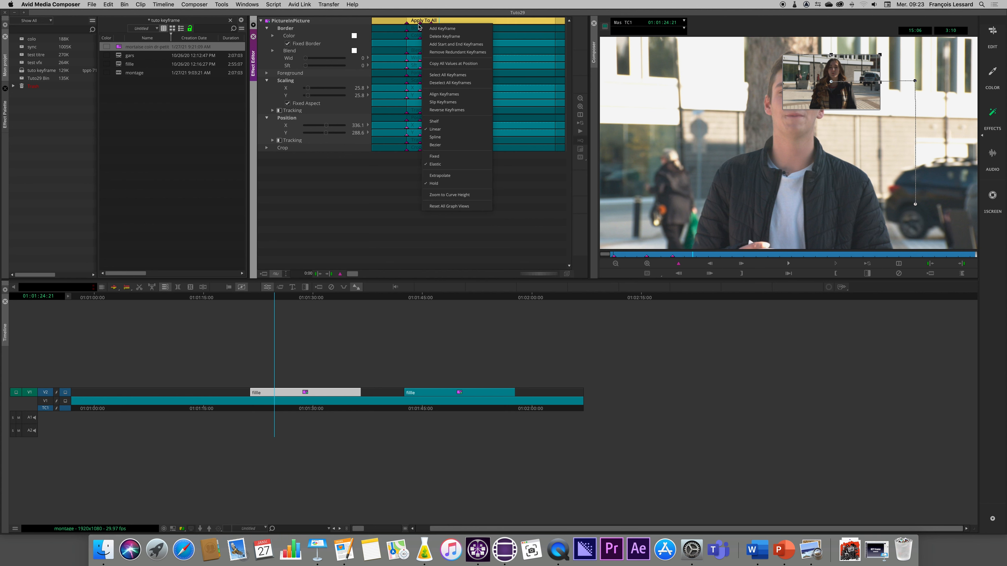
click(435, 137)
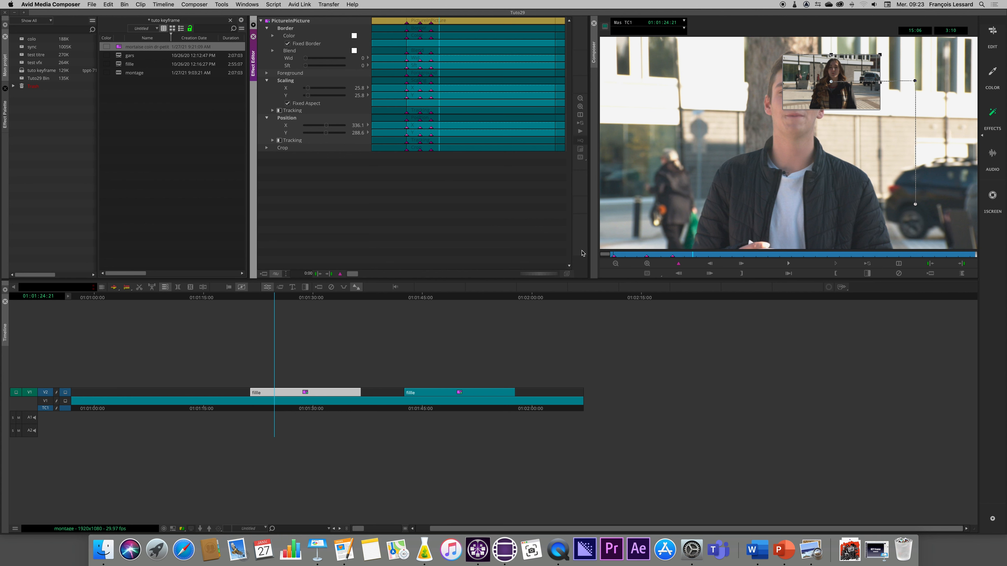
click(614, 256)
key(space)
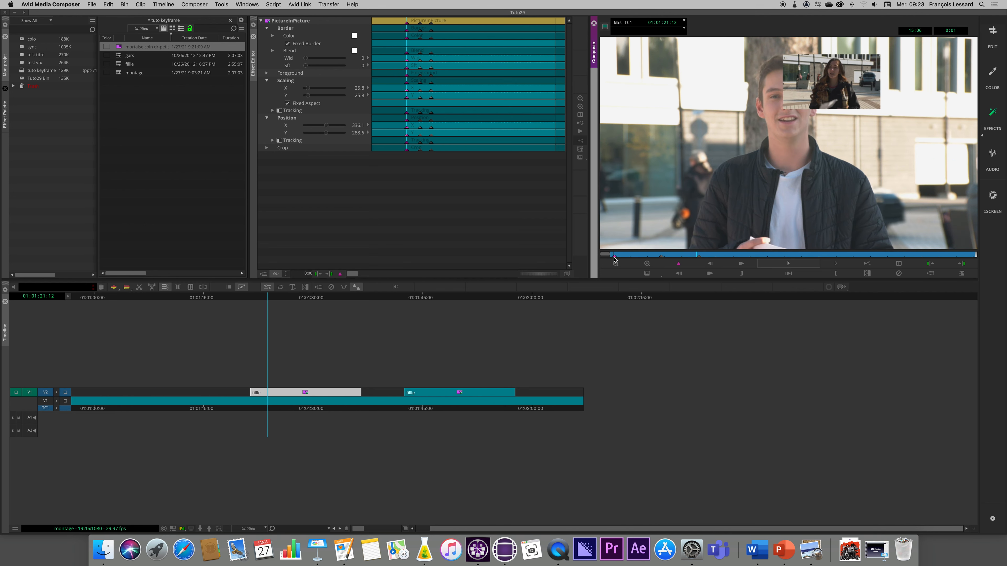
click(615, 257)
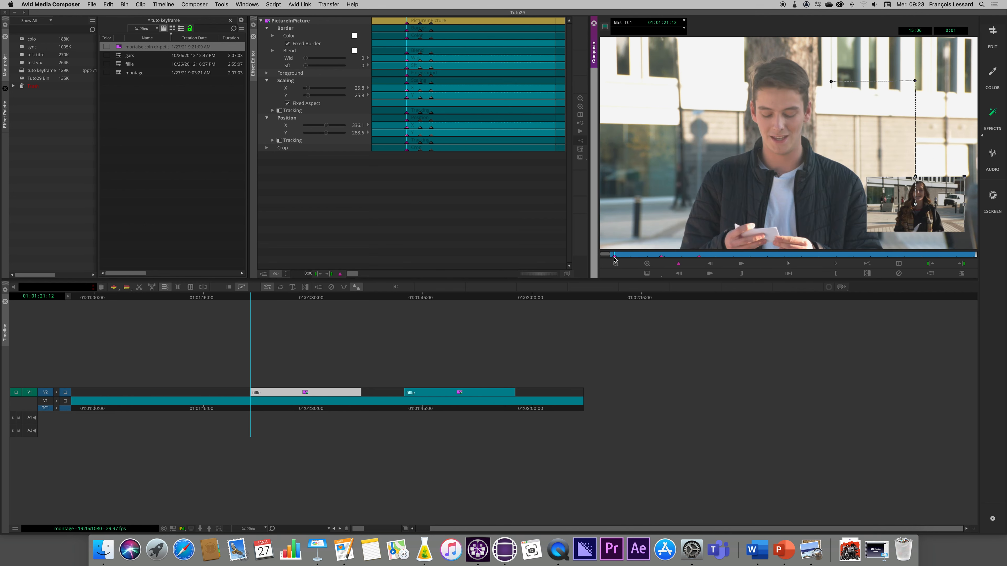
click(445, 174)
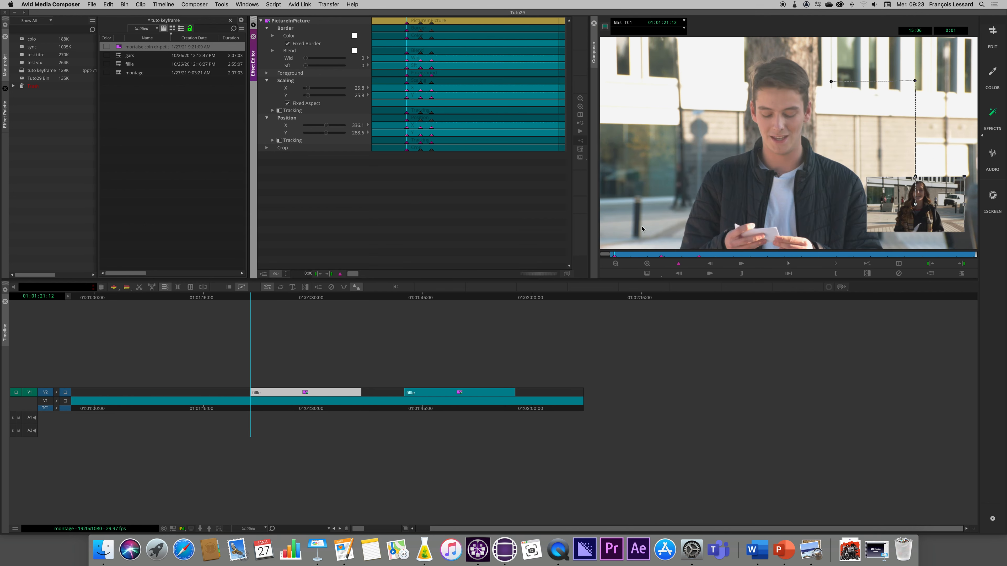
click(688, 256)
click(454, 191)
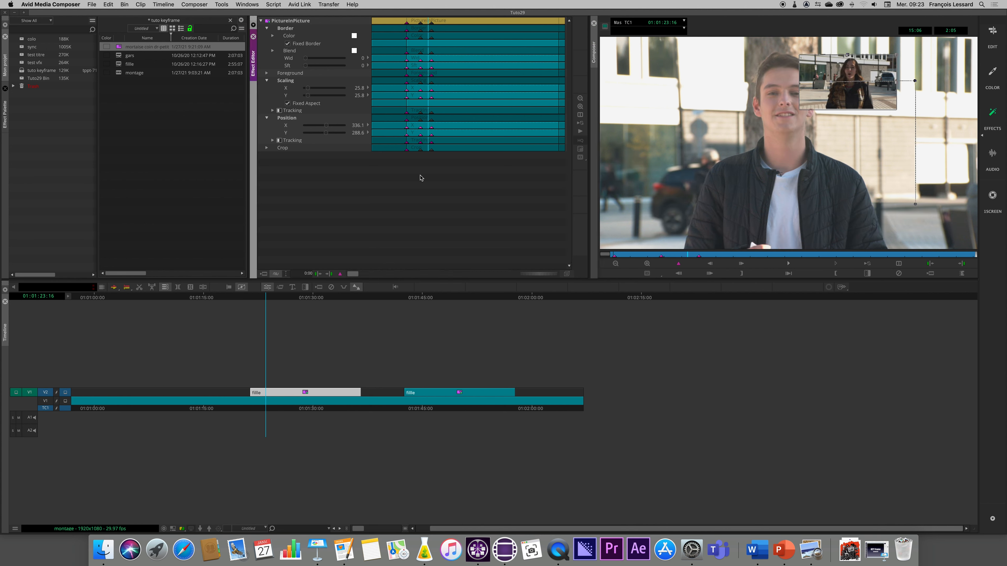
Set the effect's keyframes to Bezier interpolation and move the middle motion-path point to about X 299.5, Y -168.4.
right_click(423, 23)
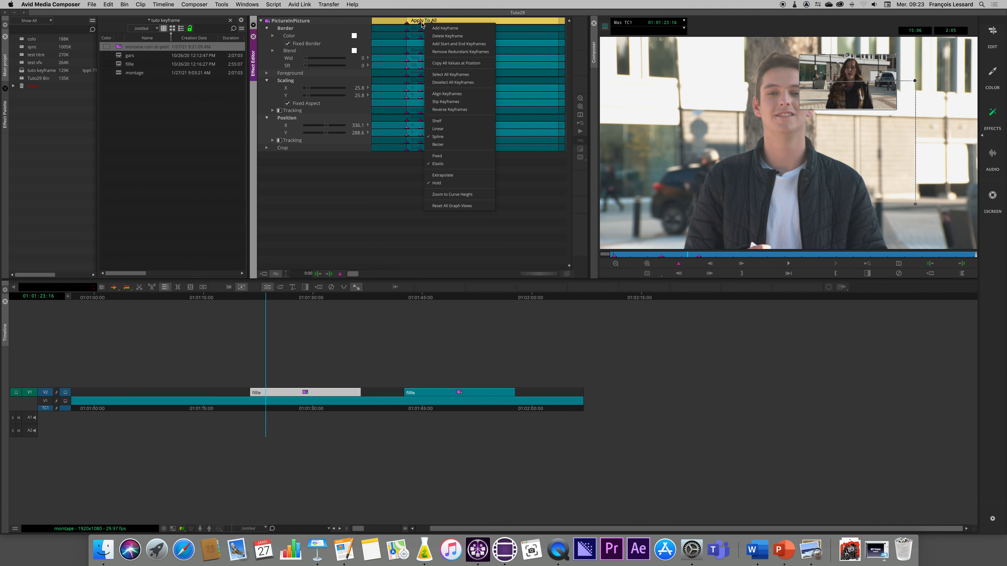
click(440, 144)
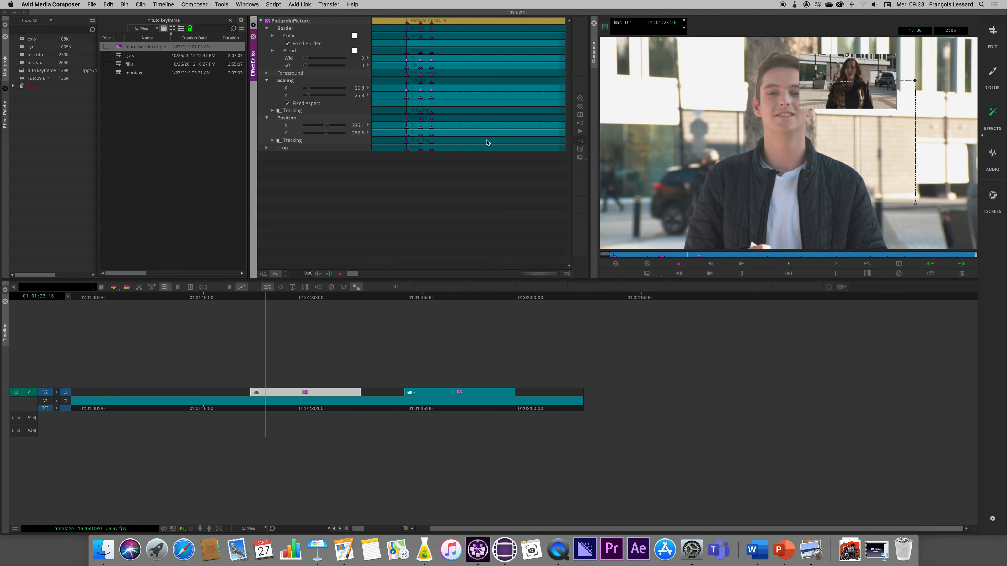
drag(915, 81, 902, 107)
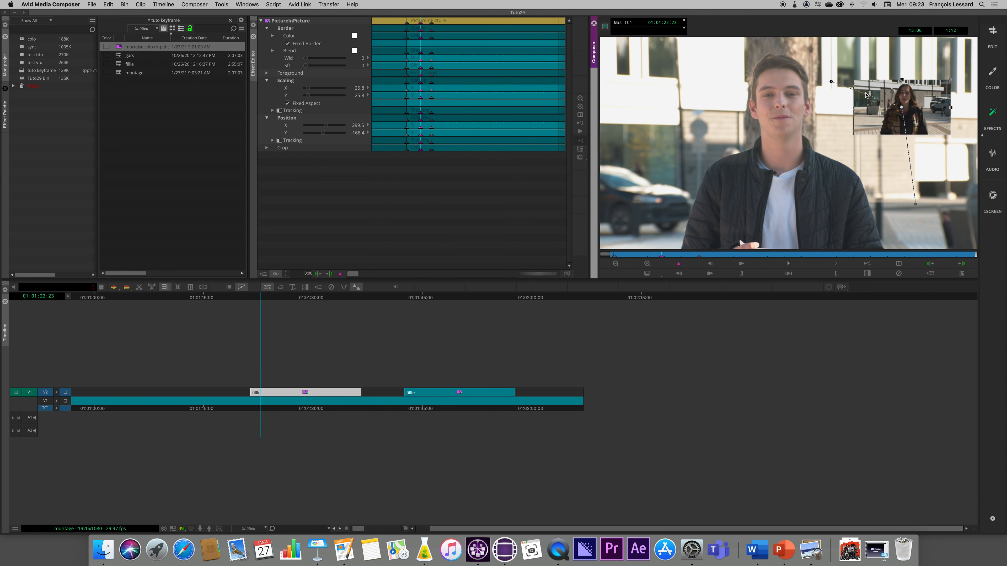
Select all of the effect's keyframes again and reapply Bezier interpolation to them.
click(432, 99)
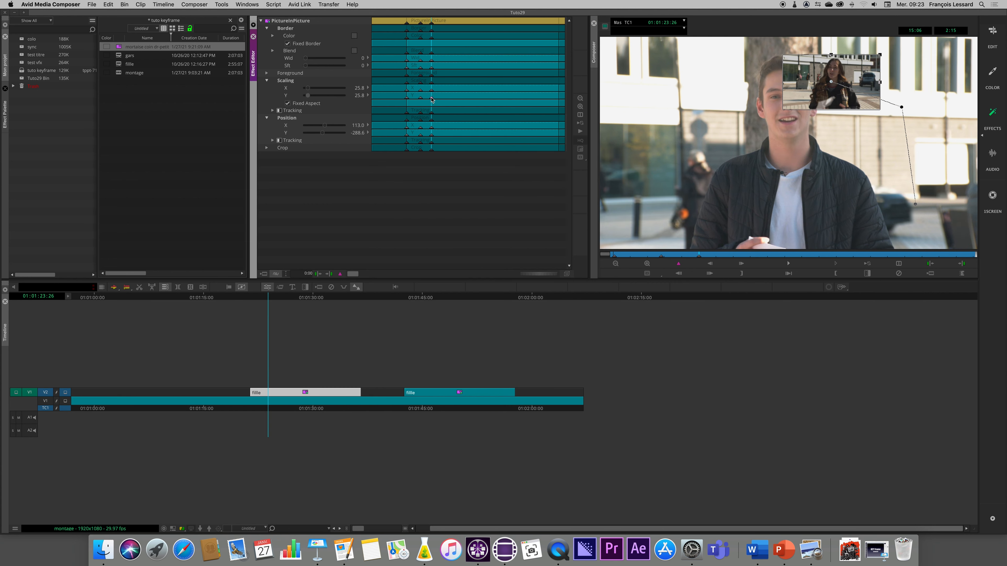
key(super+a)
click(420, 24)
key(super+a)
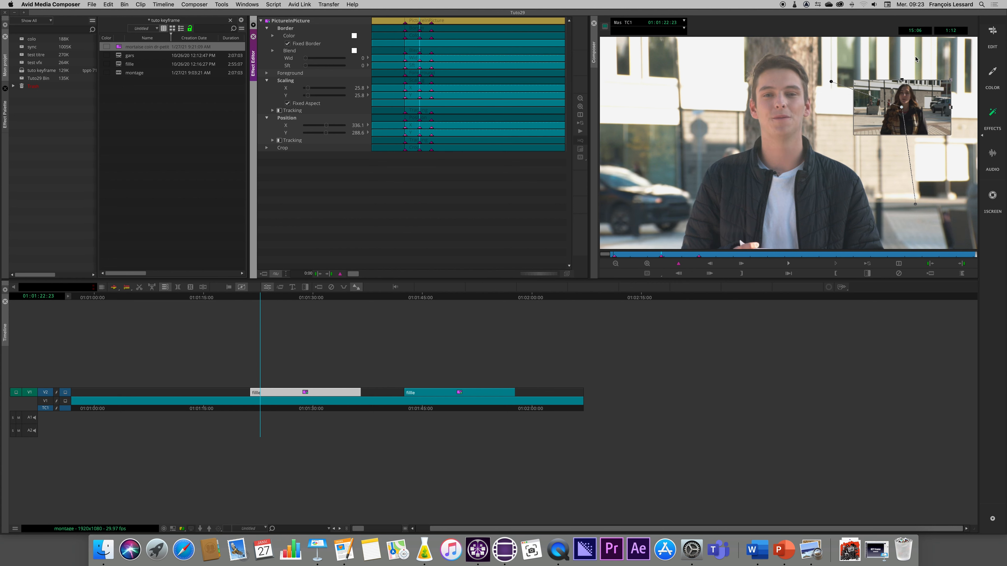
right_click(421, 25)
click(452, 141)
right_click(422, 27)
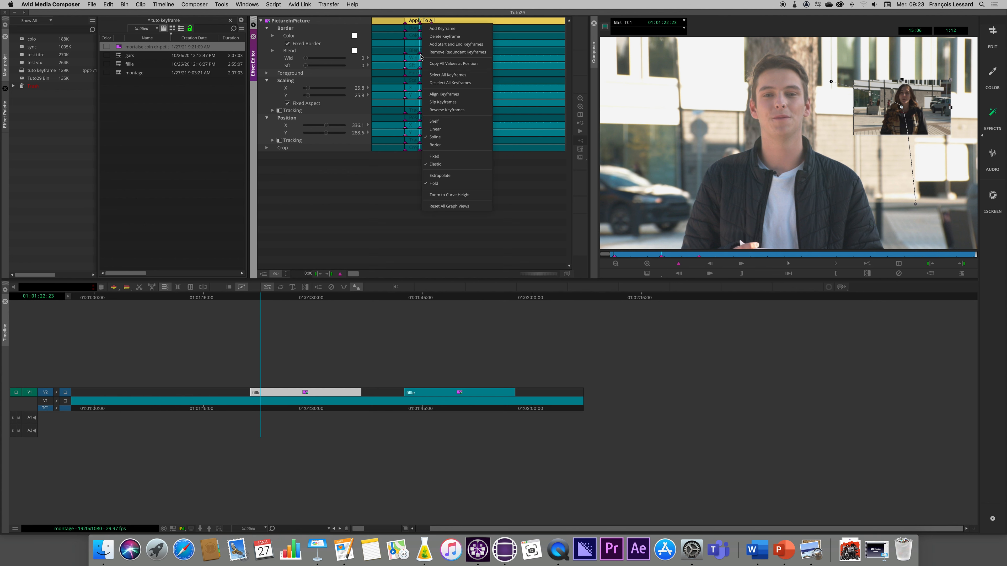
click(436, 141)
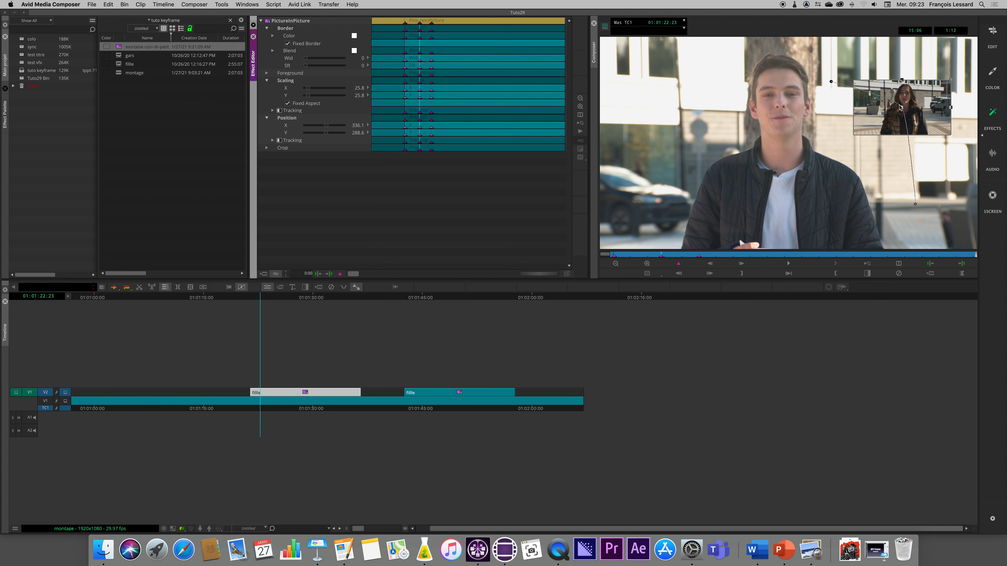
Try moving the inset at the middle keyframe to about X 328, Y -216, undo the move and return to that keyframe.
drag(899, 106, 909, 99)
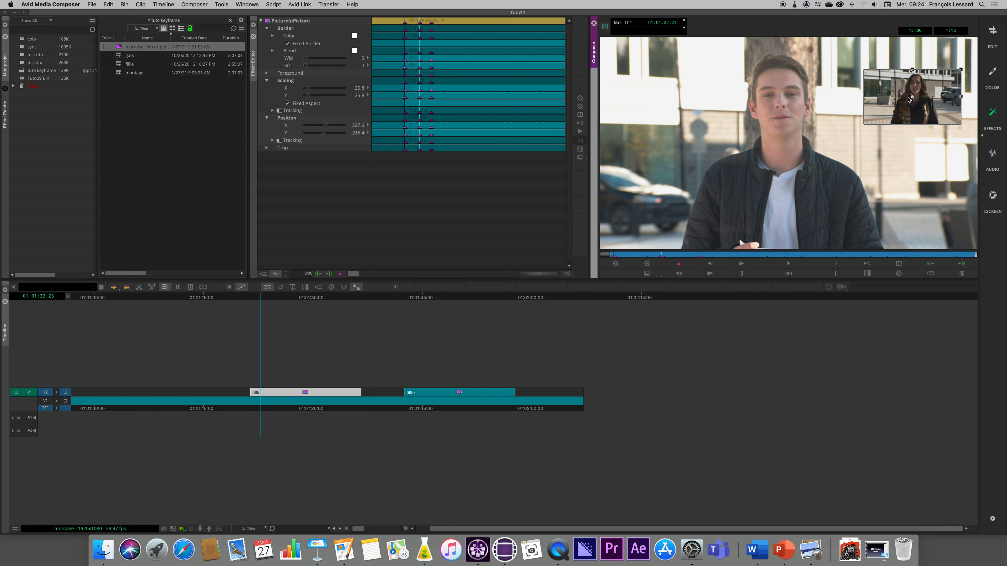
key(super+z)
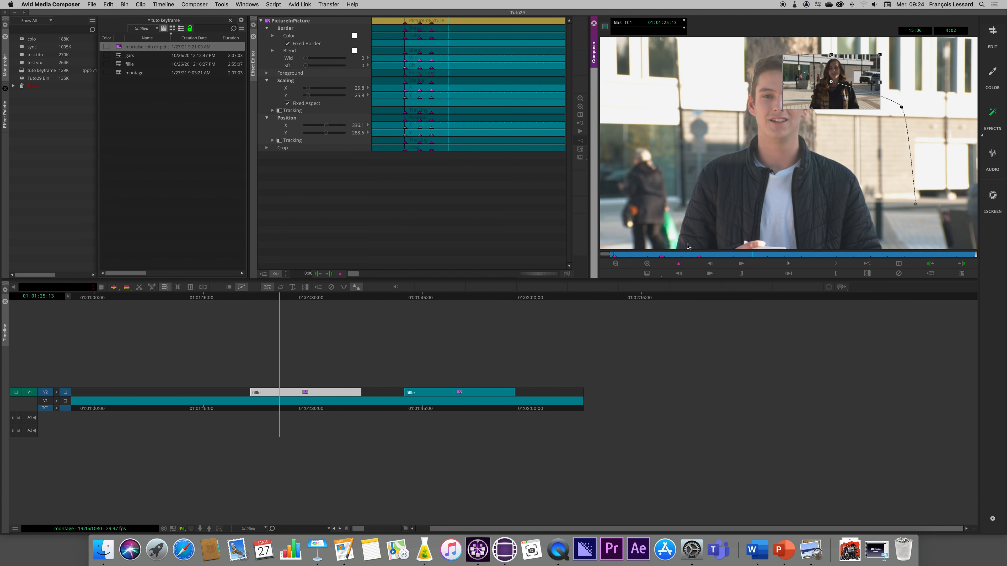
mouse_move(903, 110)
mouse_down()
mouse_move(926, 99)
mouse_move(902, 111)
mouse_up()
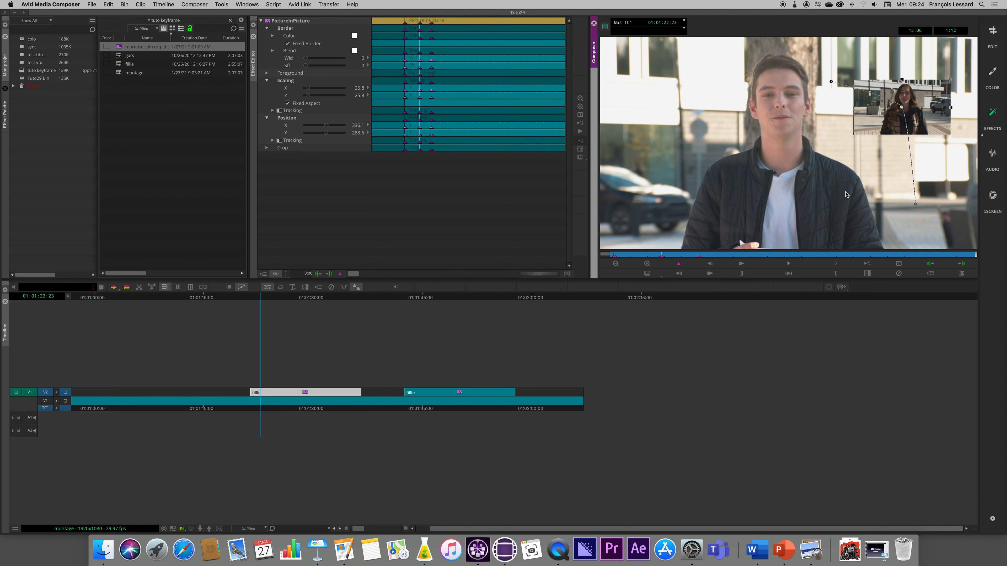
Check the motion path past the last keyframe, and move the inset at the middle keyframe, 01:01:22:23, to about X 353, Y -117.
click(728, 255)
click(902, 107)
drag(726, 257, 670, 258)
click(661, 257)
drag(919, 110, 939, 106)
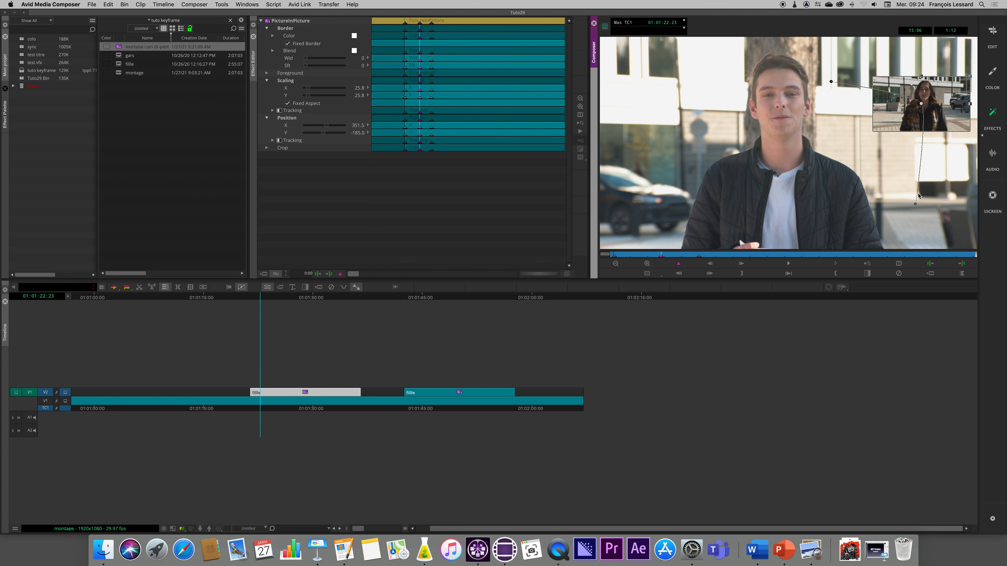
drag(947, 101, 947, 115)
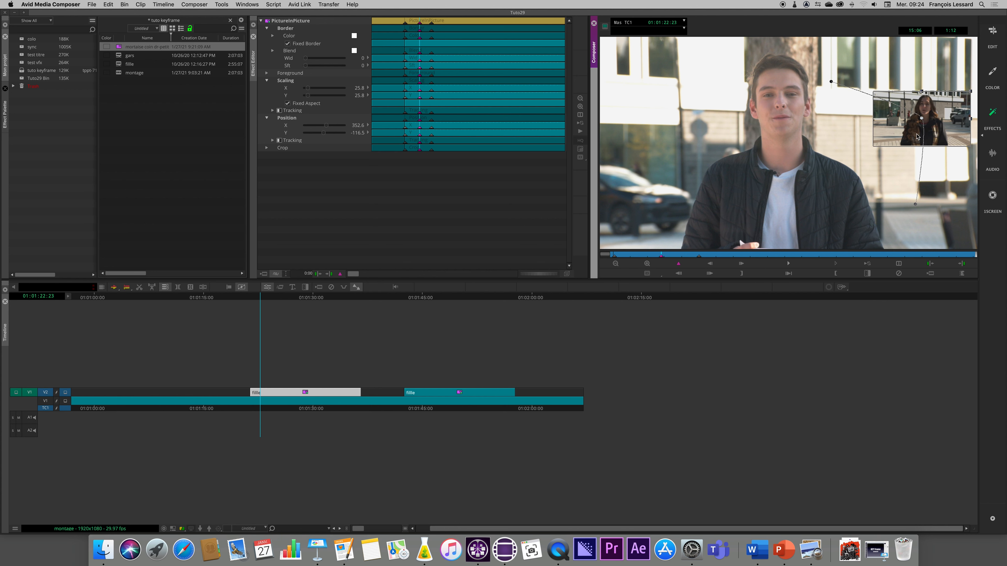
Play the reshaped animation from the clip's start and magnify the effect's keyframe graph around its keyframes.
click(614, 257)
key(space)
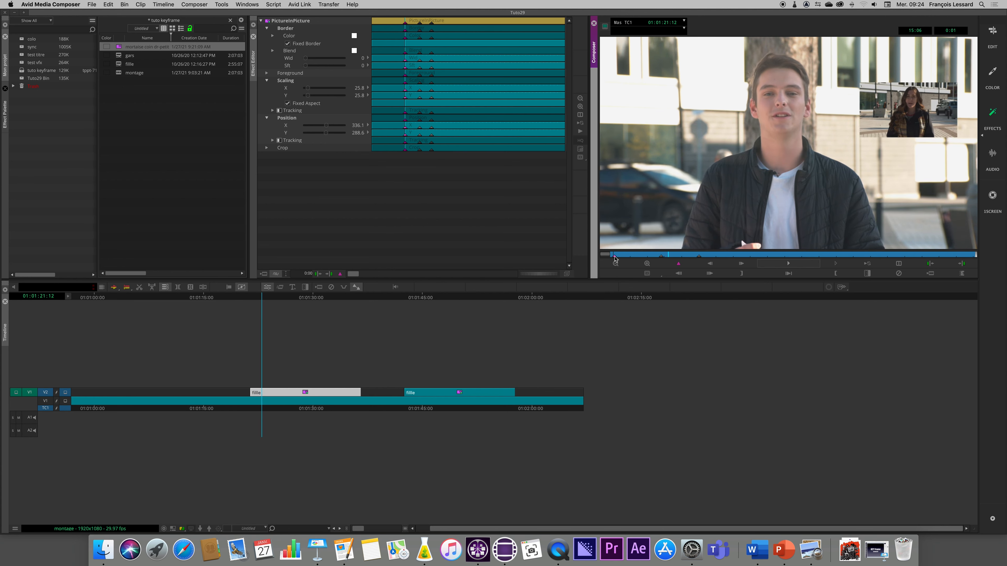
key(space)
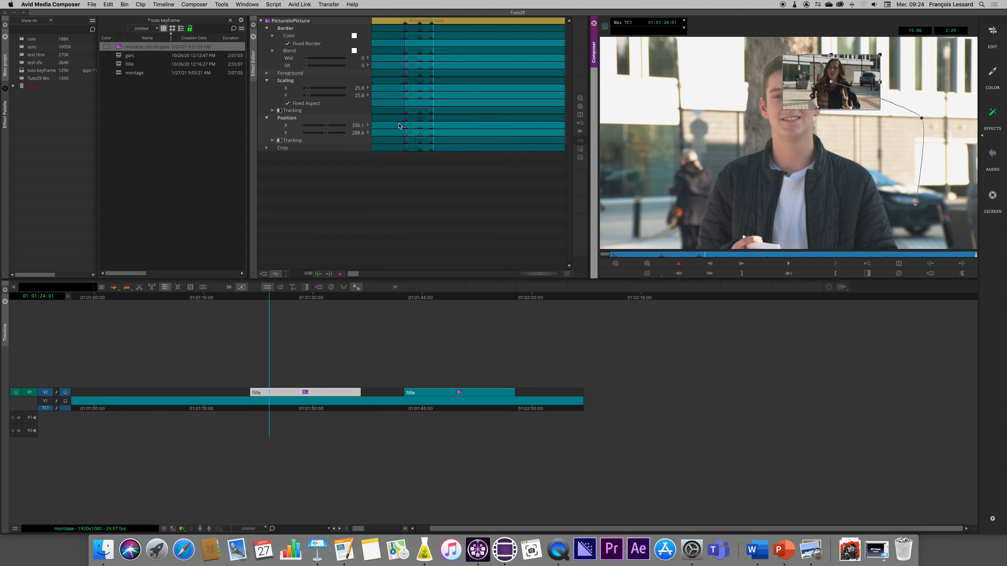
drag(353, 274, 400, 276)
drag(551, 279, 522, 278)
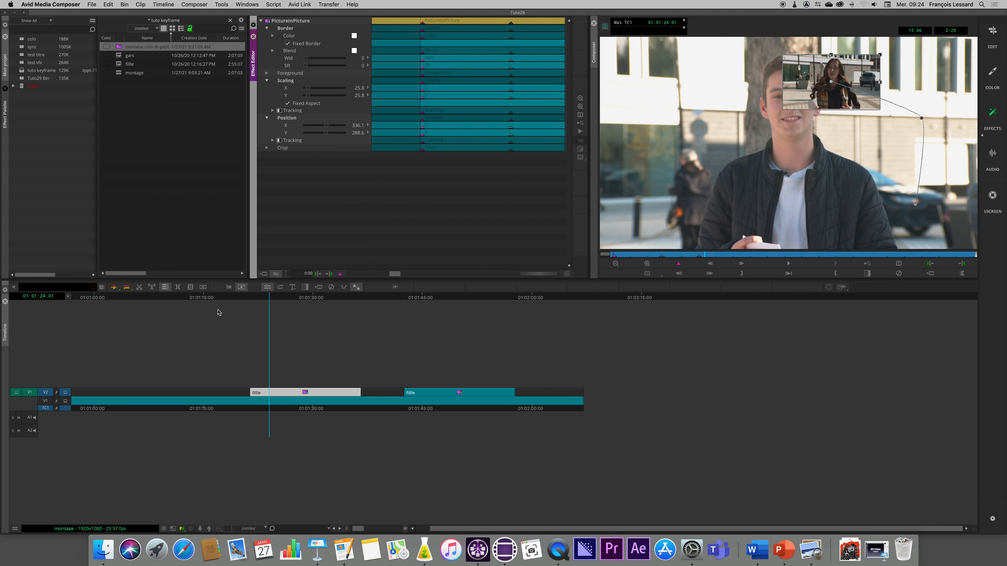
Leave the first clip's effect, switch back to the effects workspace and open the second fille clip's Picture-in-Picture effect at 01:01:50:18.
click(214, 300)
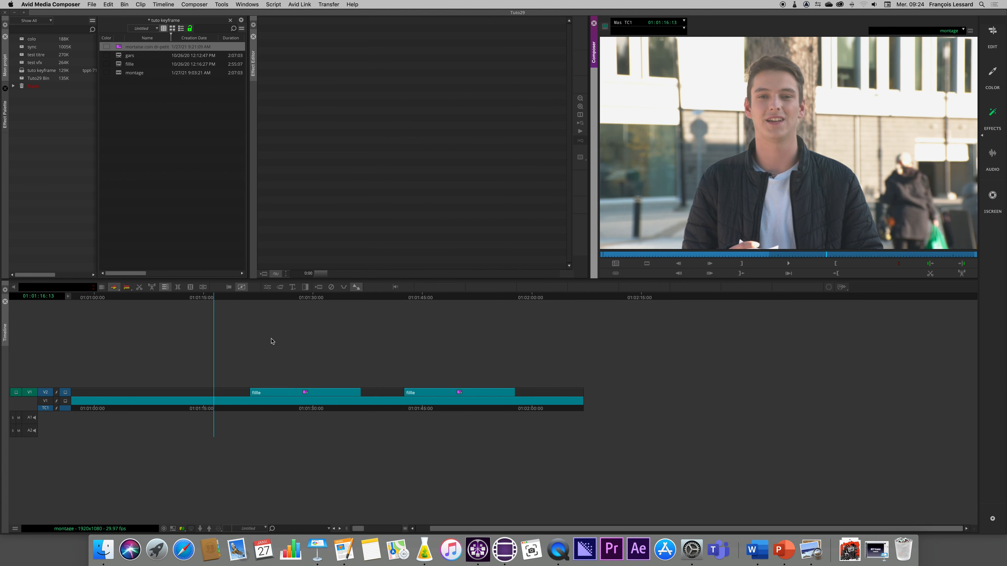
click(993, 115)
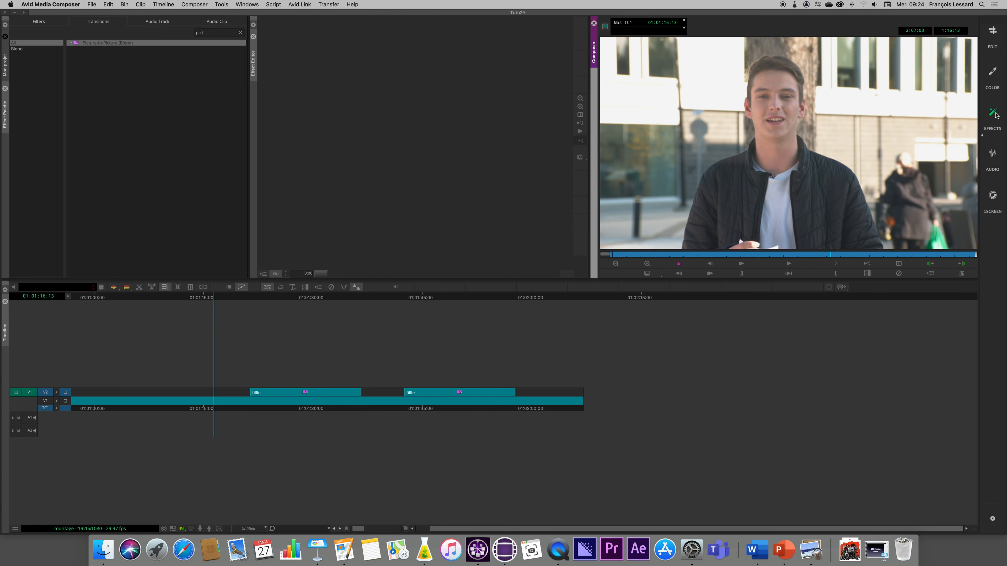
click(463, 396)
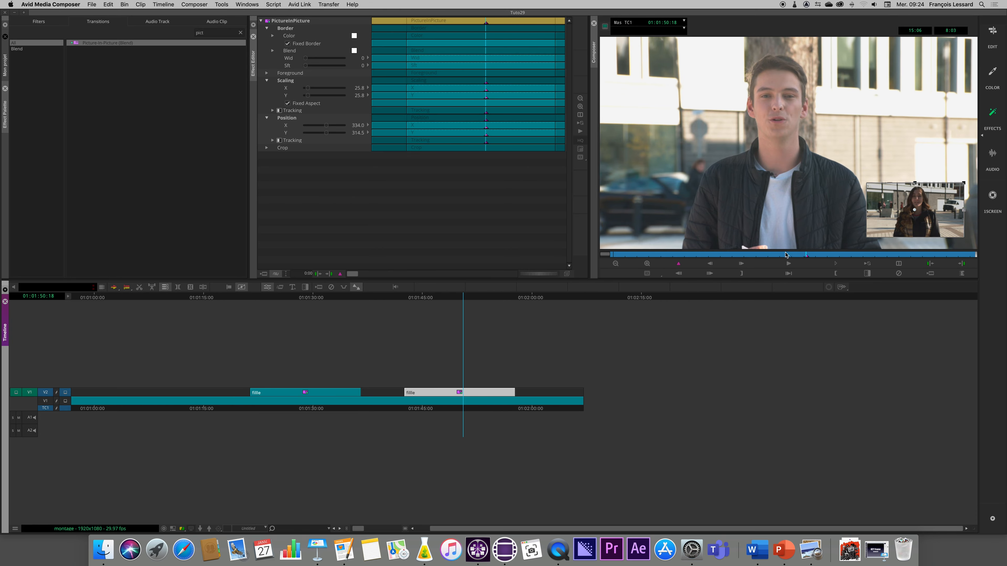